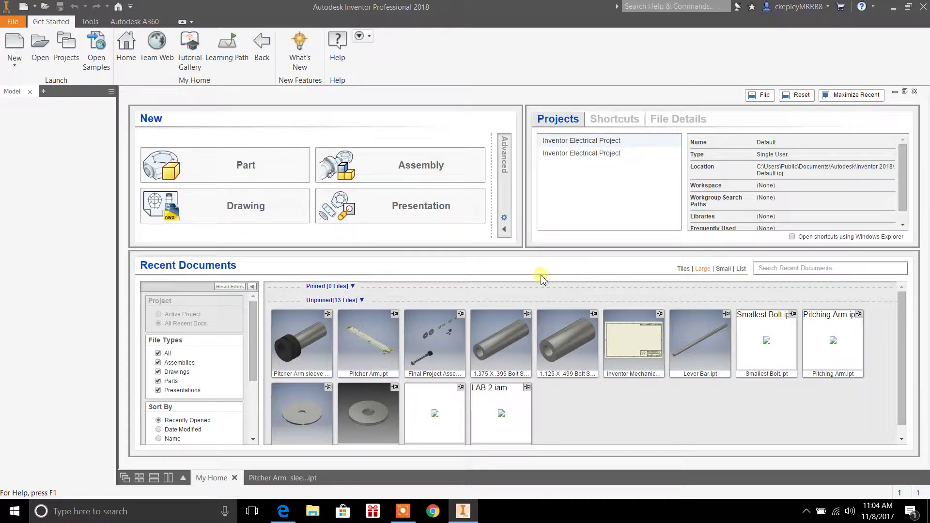
- Open the Final Project Assembly and place one instance of the Pitcher Arm sleeve and rubber stopper part in it
{"action": "mouse_move", "coordinate": [427, 356]}
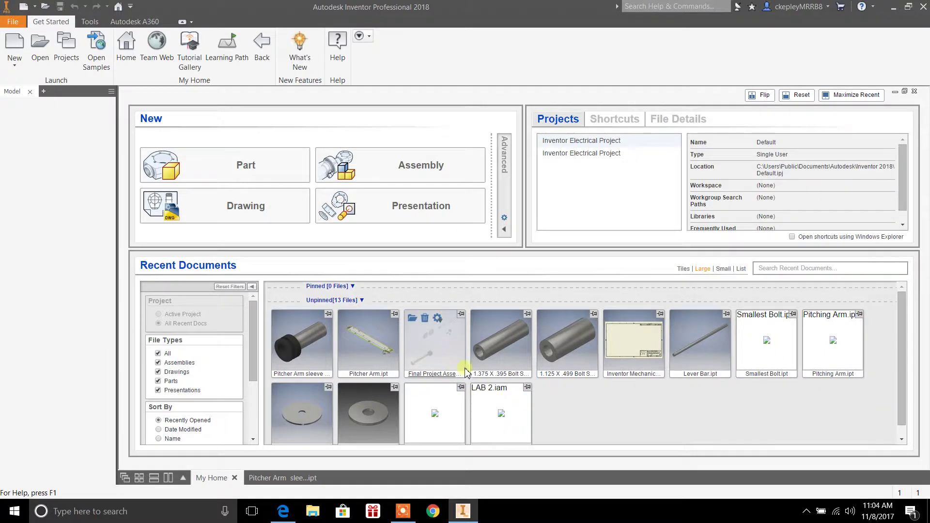
{"action": "double_click", "coordinate": [436, 357]}
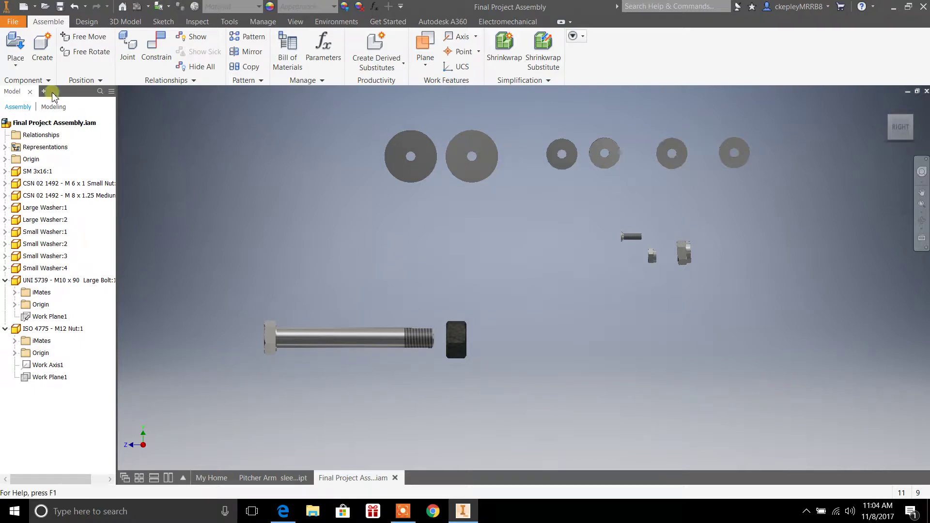
{"action": "left_click", "coordinate": [16, 71]}
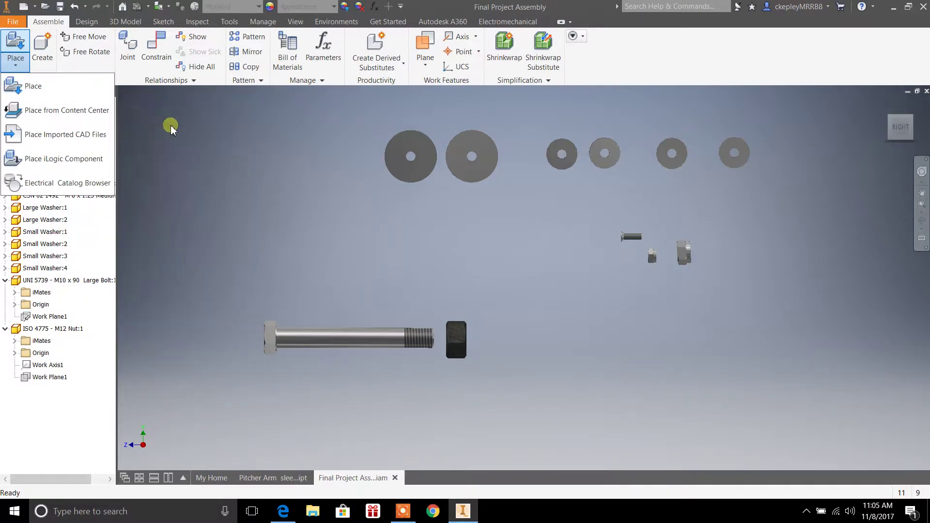
{"action": "left_click", "coordinate": [58, 86]}
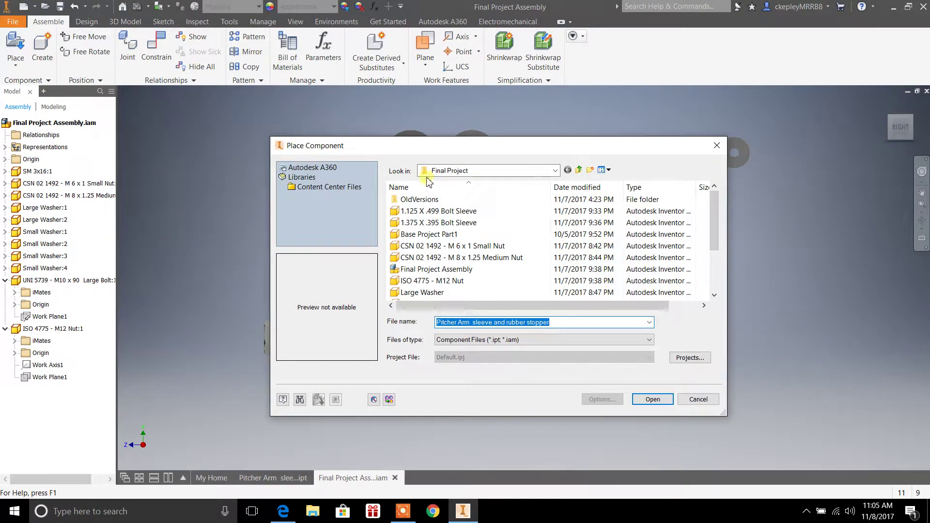
{"action": "mouse_move", "coordinate": [711, 221]}
{"action": "left_mouse_down"}
{"action": "mouse_move", "coordinate": [714, 253]}
{"action": "mouse_move", "coordinate": [716, 203]}
{"action": "mouse_move", "coordinate": [717, 243]}
{"action": "mouse_move", "coordinate": [721, 216]}
{"action": "left_mouse_up"}
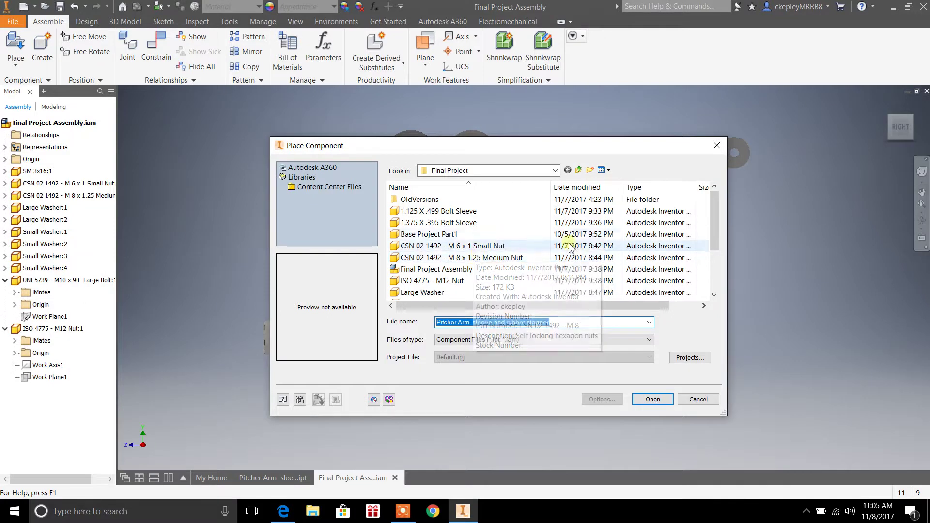
{"action": "left_click_drag", "start_coordinate": [715, 226], "coordinate": [716, 265]}
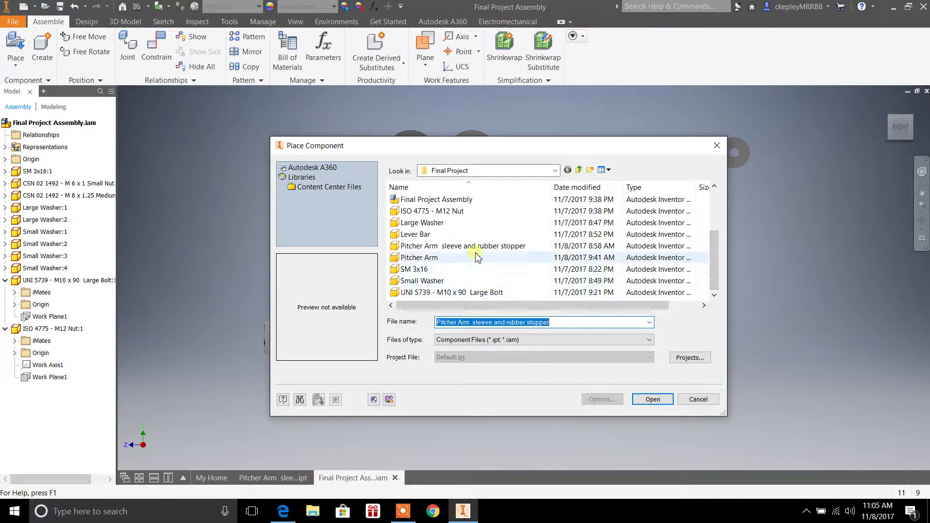
{"action": "scroll", "coordinate": [482, 245], "scroll_direction": "up", "scroll_amount": 2}
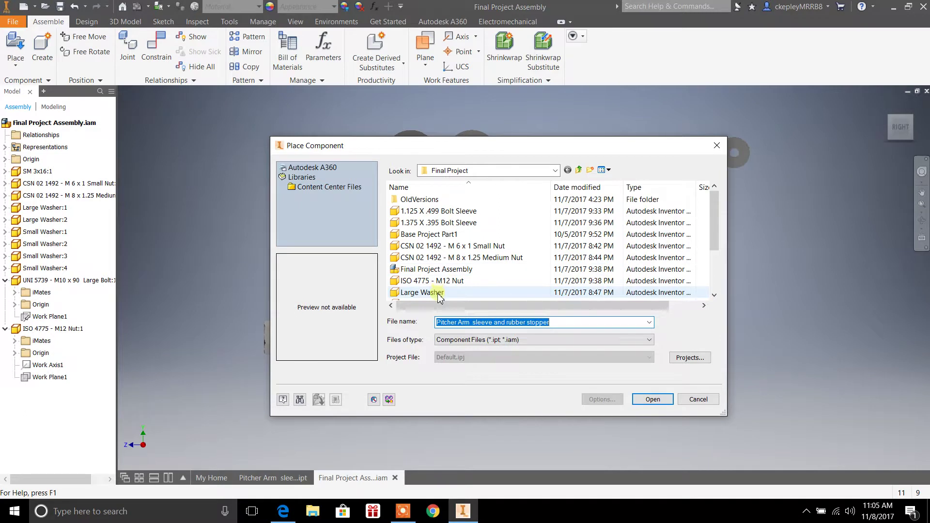
{"action": "scroll", "coordinate": [455, 234], "scroll_direction": "down", "scroll_amount": 2}
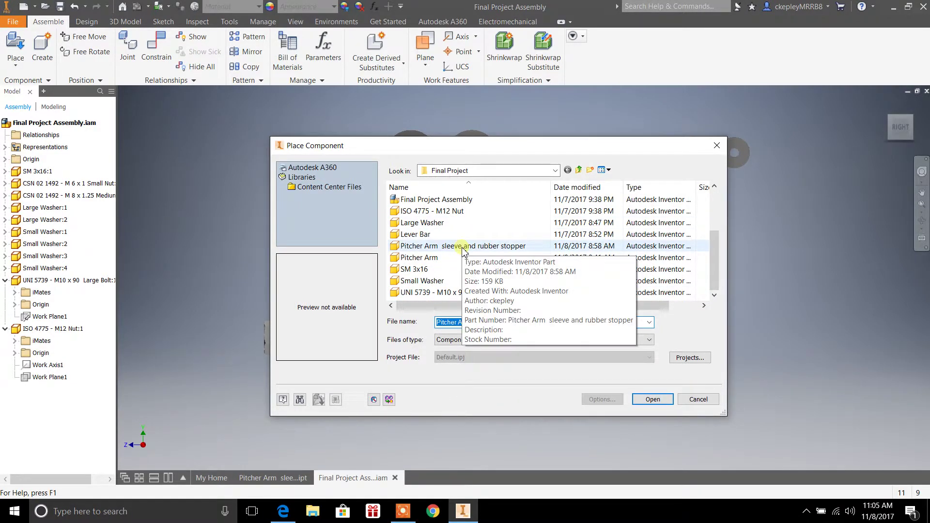
{"action": "left_click", "coordinate": [479, 246]}
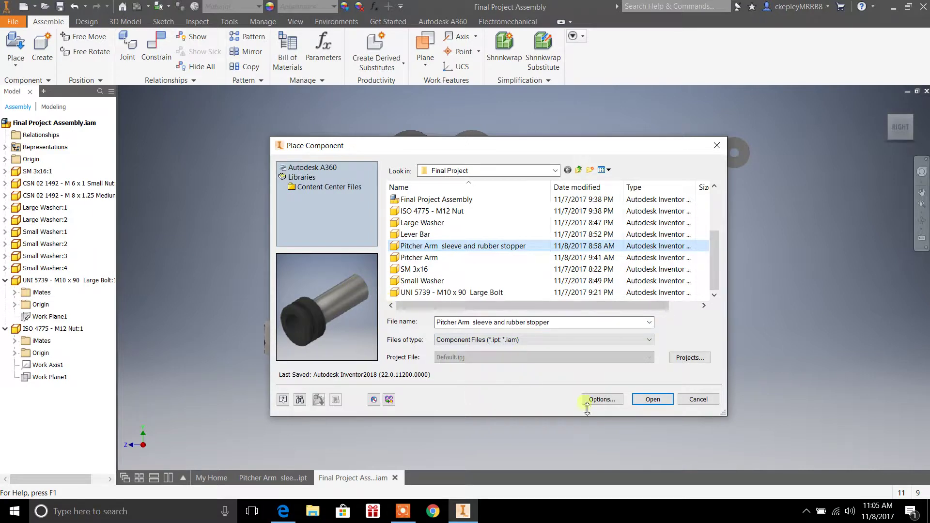
{"action": "left_click", "coordinate": [652, 400]}
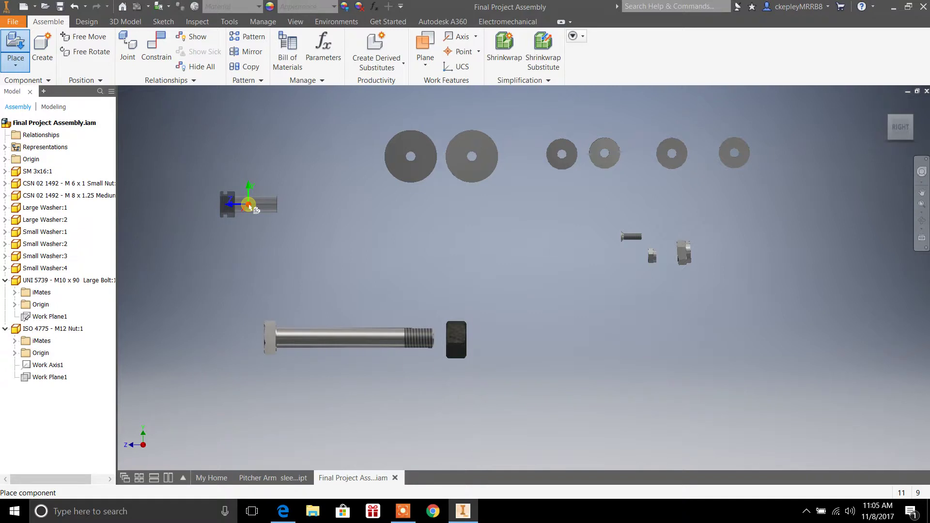
{"action": "left_click", "coordinate": [255, 213]}
{"action": "key", "text": "Escape"}
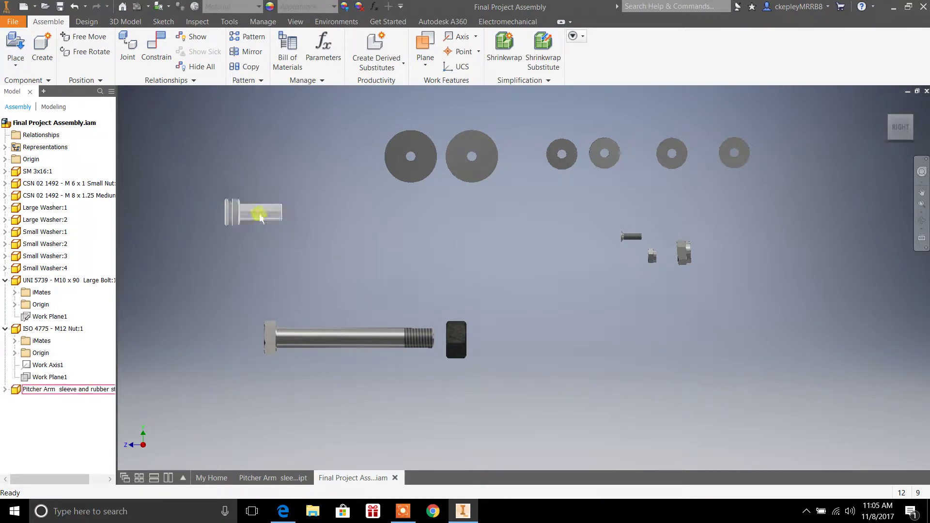
- Move the sleeve and rubber stopper part higher above the large bolt and shift the bolt slightly away from the M12 nut
{"action": "left_click", "coordinate": [248, 216]}
{"action": "left_click_drag", "start_coordinate": [248, 217], "coordinate": [249, 177]}
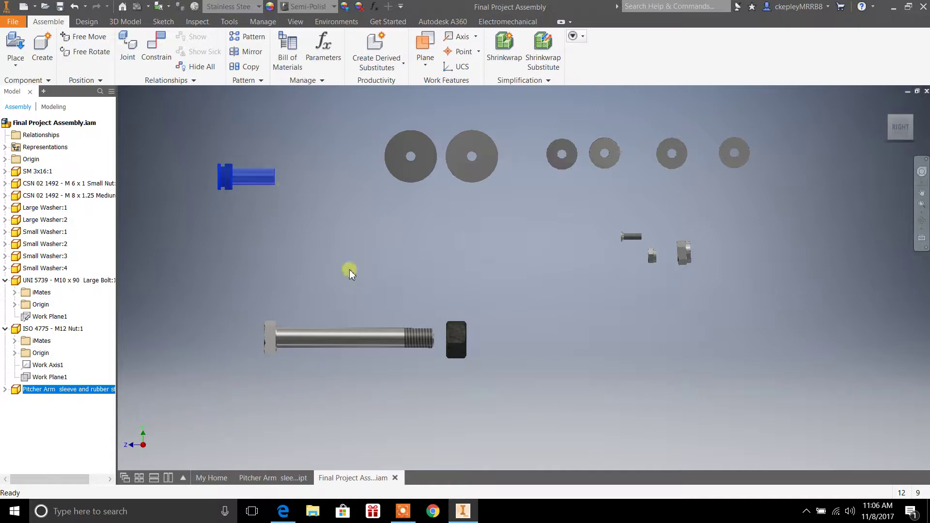
{"action": "left_click_drag", "start_coordinate": [394, 336], "coordinate": [384, 334]}
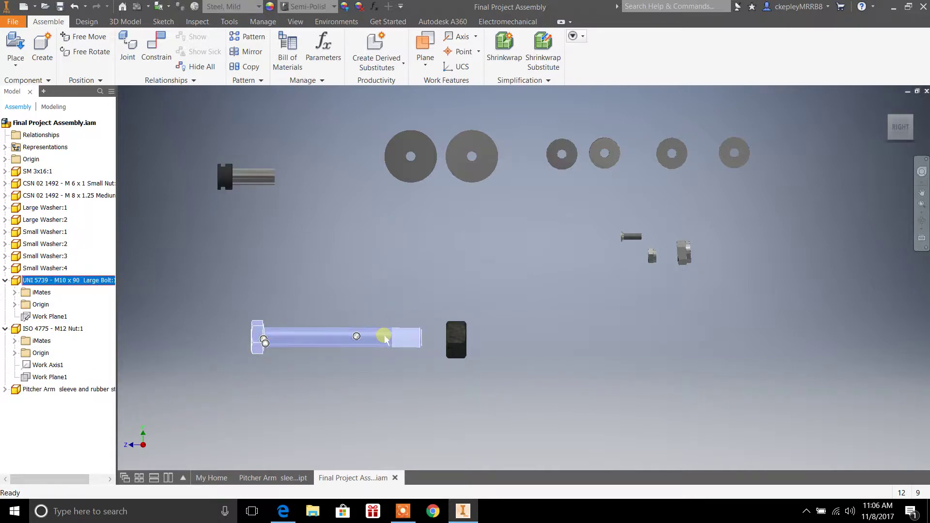
{"action": "left_click", "coordinate": [450, 339]}
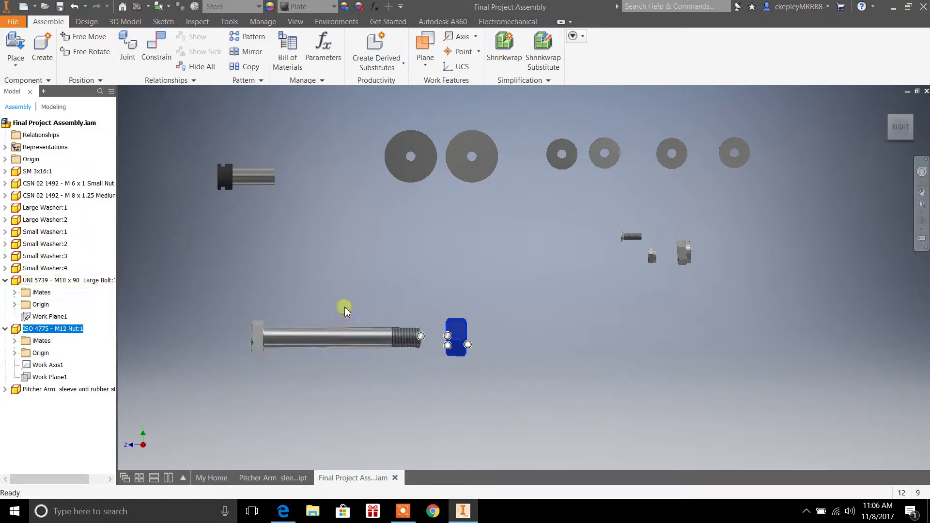
- Apply a Mate constraint with 0.000 in offset between the large bolt's axis and the M12 nut's hole axis
{"action": "left_click", "coordinate": [161, 58]}
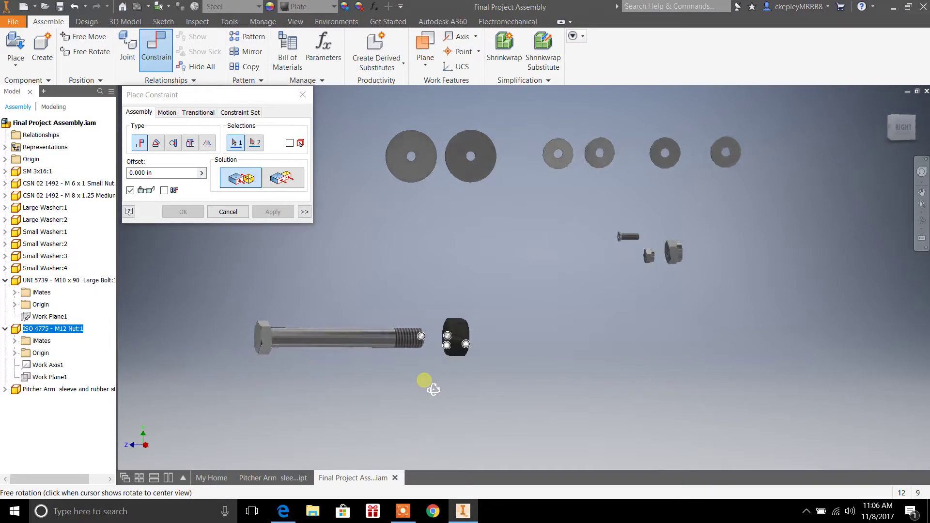
{"action": "left_click_drag", "start_coordinate": [439, 389], "coordinate": [481, 386]}
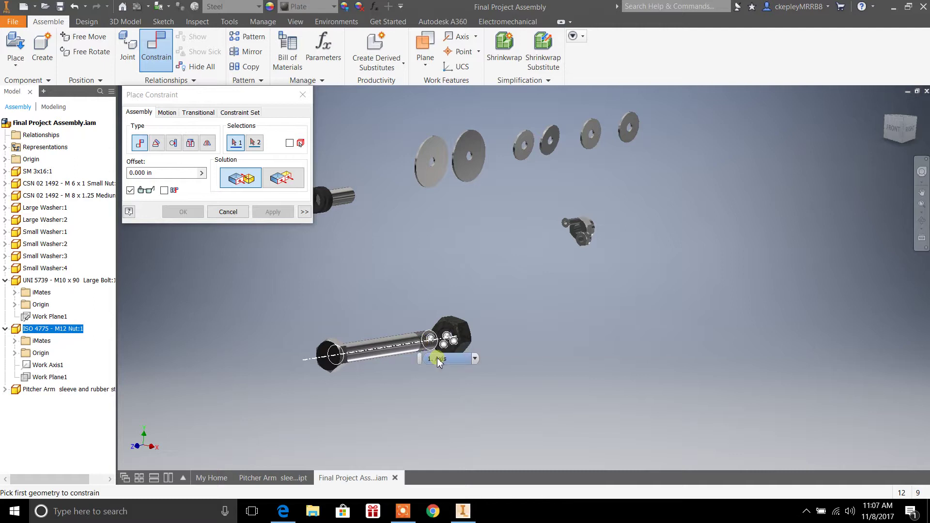
{"action": "left_click", "coordinate": [437, 359]}
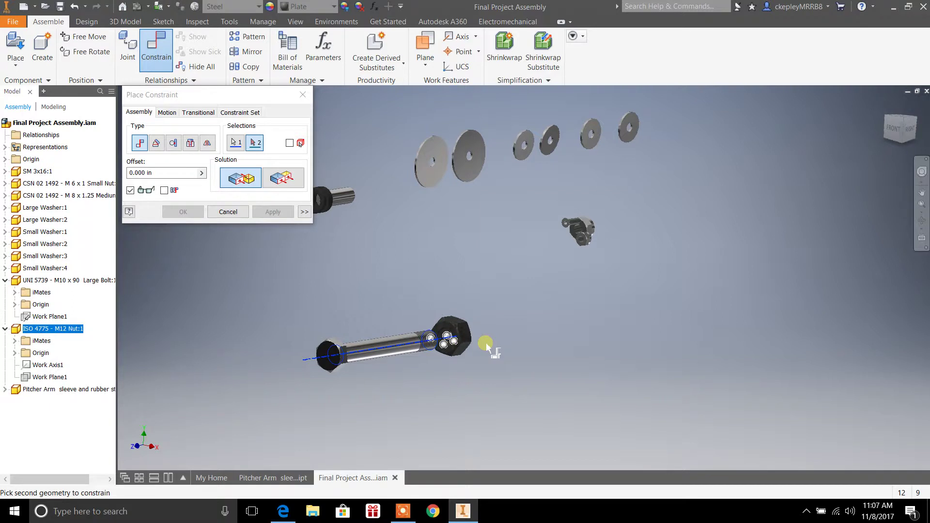
{"action": "left_click_drag", "start_coordinate": [483, 343], "coordinate": [380, 344]}
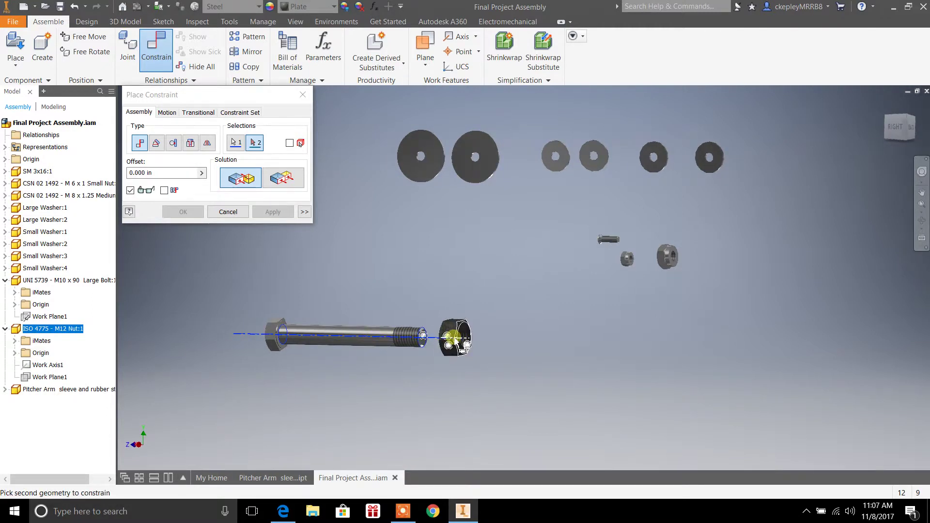
{"action": "scroll", "coordinate": [455, 340], "scroll_direction": "down", "scroll_amount": 5}
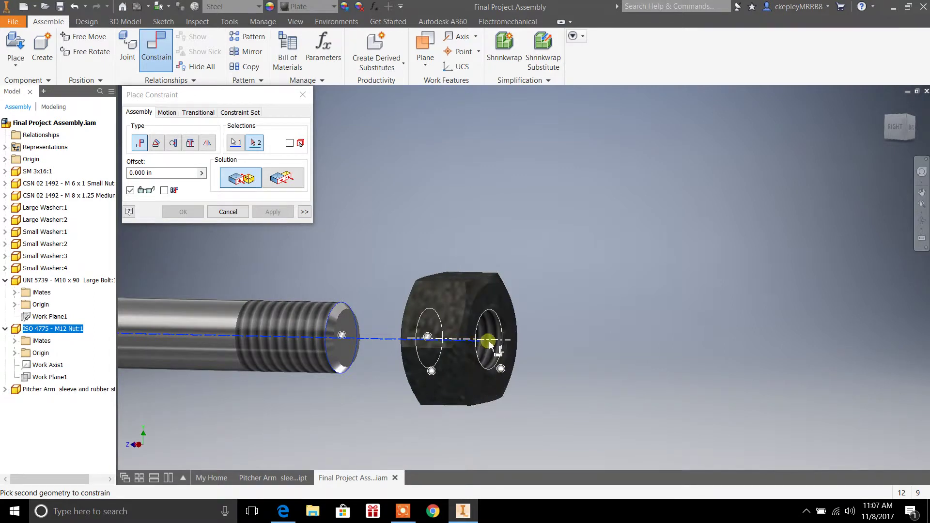
{"action": "left_click", "coordinate": [489, 341]}
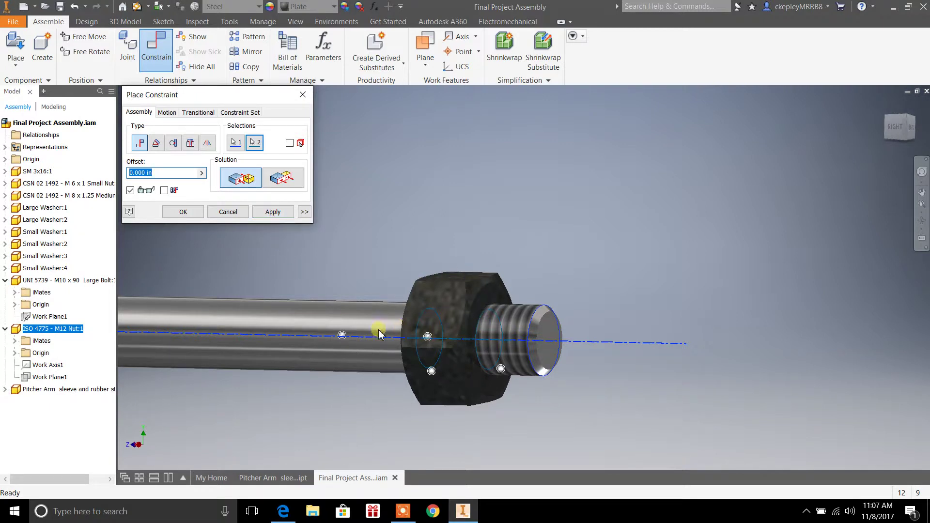
{"action": "left_click", "coordinate": [270, 214]}
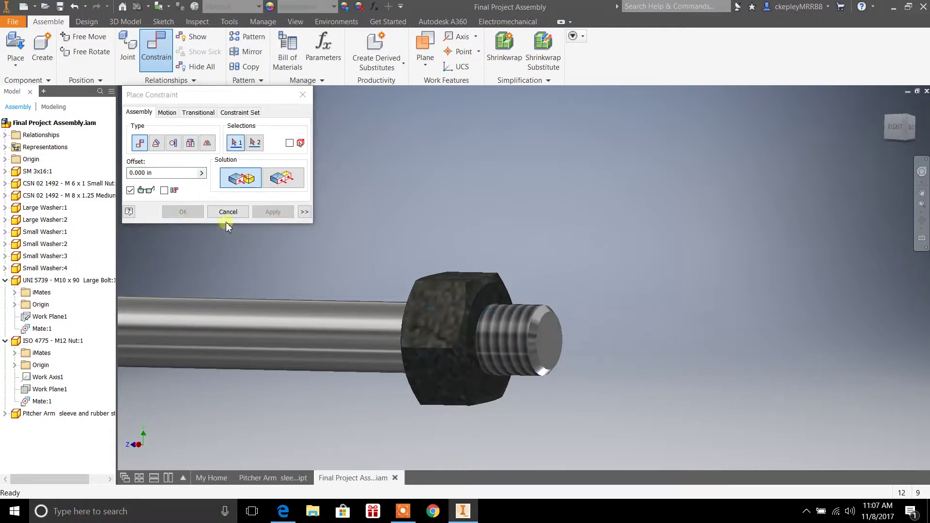
{"action": "left_click", "coordinate": [303, 95]}
- Slide the M12 nut along the large bolt's threaded end to check how it moves on the mated axis
{"action": "scroll", "coordinate": [406, 283], "scroll_direction": "down", "scroll_amount": 2}
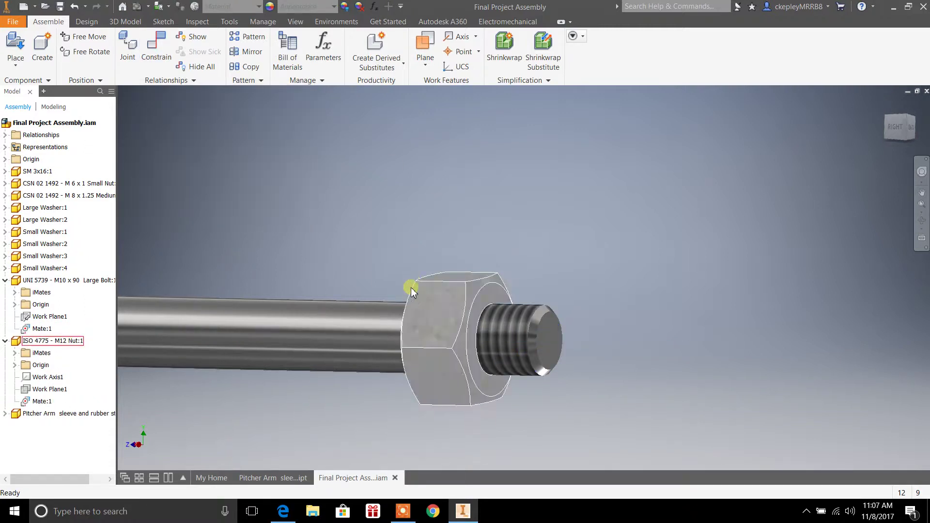
{"action": "scroll", "coordinate": [399, 277], "scroll_direction": "up", "scroll_amount": 5}
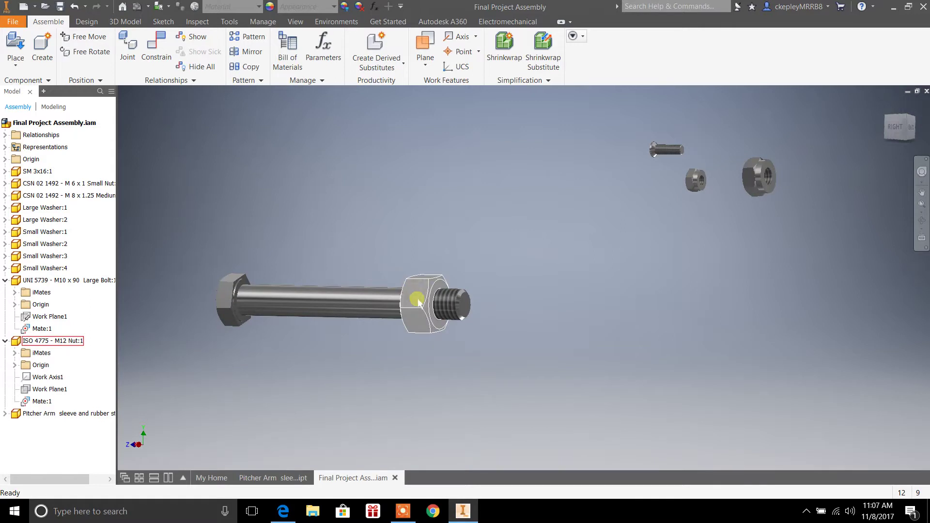
{"action": "left_click_drag", "start_coordinate": [415, 297], "coordinate": [441, 320]}
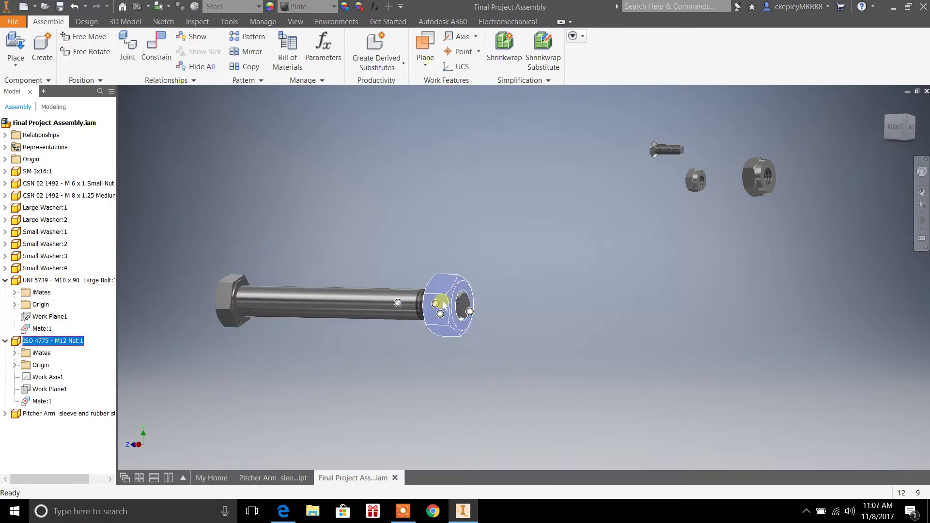
{"action": "left_click_drag", "start_coordinate": [443, 299], "coordinate": [379, 370]}
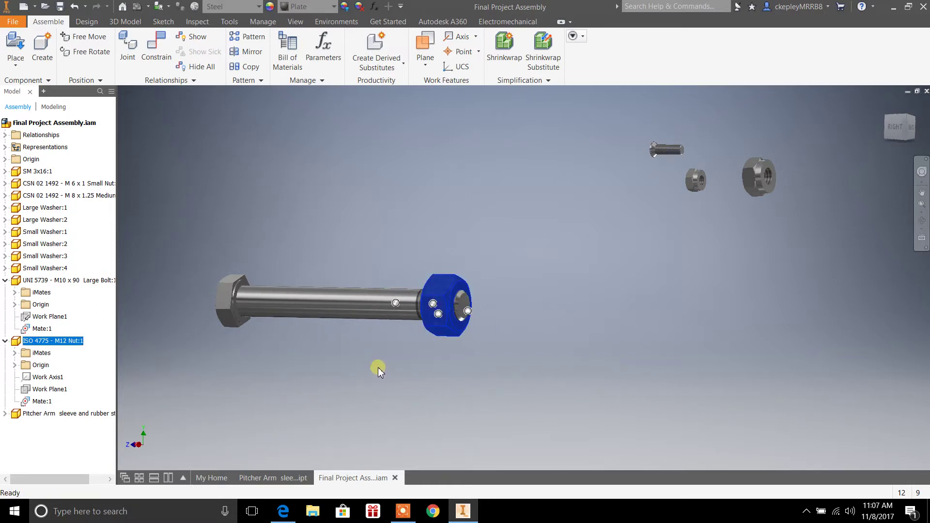
{"action": "scroll", "coordinate": [379, 369], "scroll_direction": "down", "scroll_amount": 3}
{"action": "middle_click_drag", "start_coordinate": [389, 367], "coordinate": [455, 368], "text": "shift"}
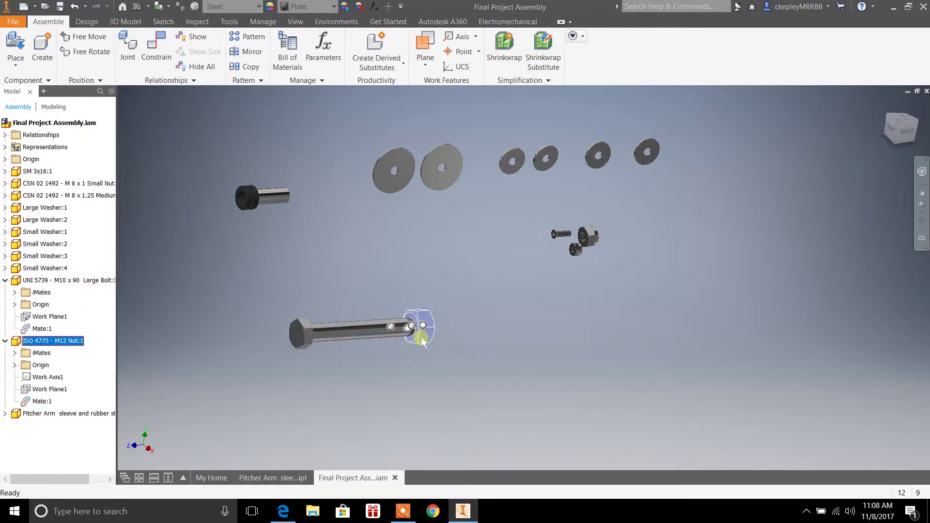
- Apply a Mate constraint with 0.000 in offset between the M12 nut's flat end face and the underside of the large bolt's head
{"action": "left_click", "coordinate": [167, 56]}
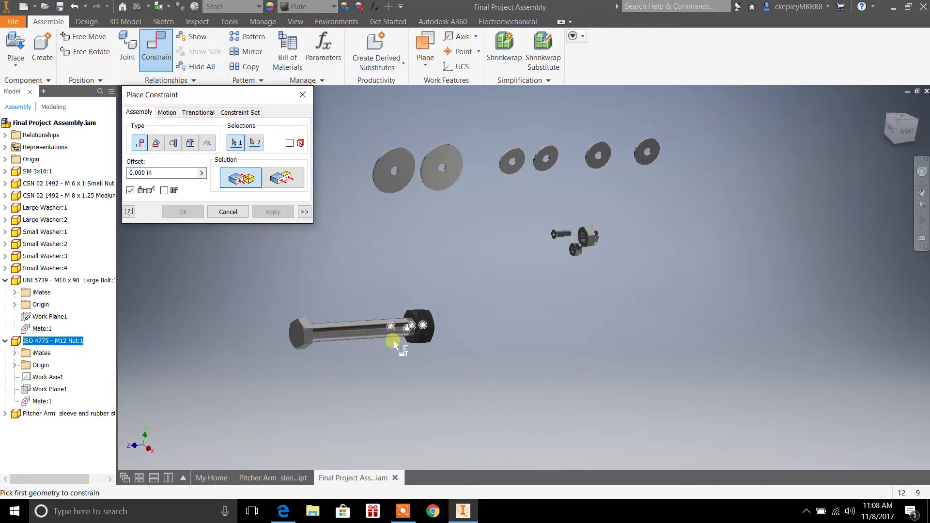
{"action": "middle_click_drag", "start_coordinate": [391, 347], "coordinate": [419, 343], "text": "shift"}
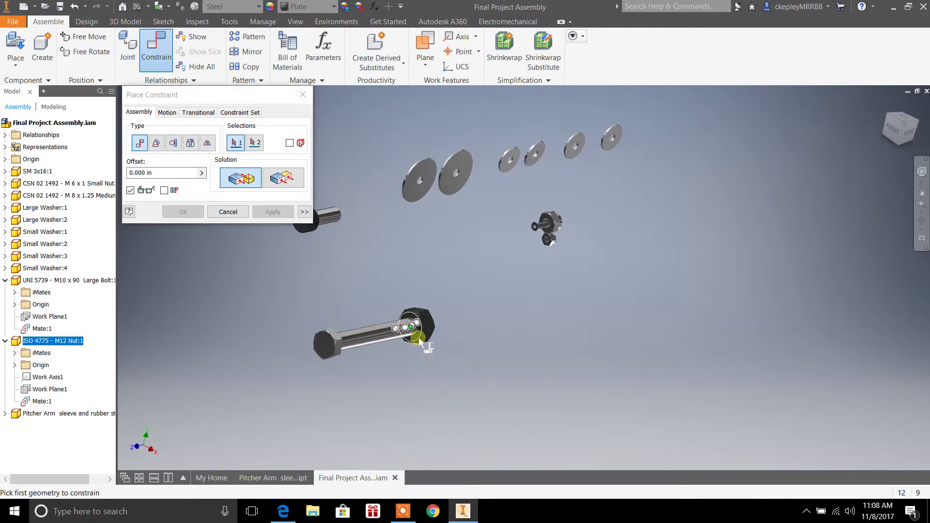
{"action": "scroll", "coordinate": [420, 341], "scroll_direction": "down", "scroll_amount": 5}
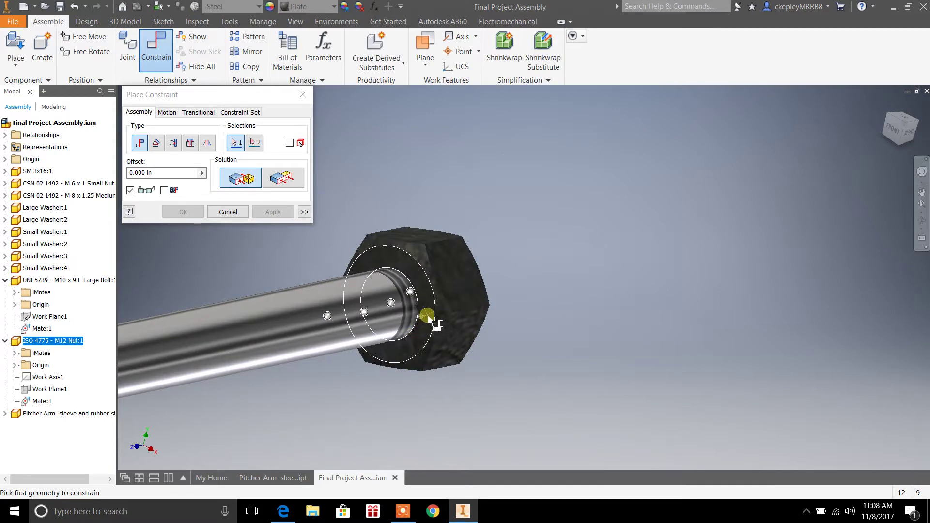
{"action": "left_click", "coordinate": [421, 283]}
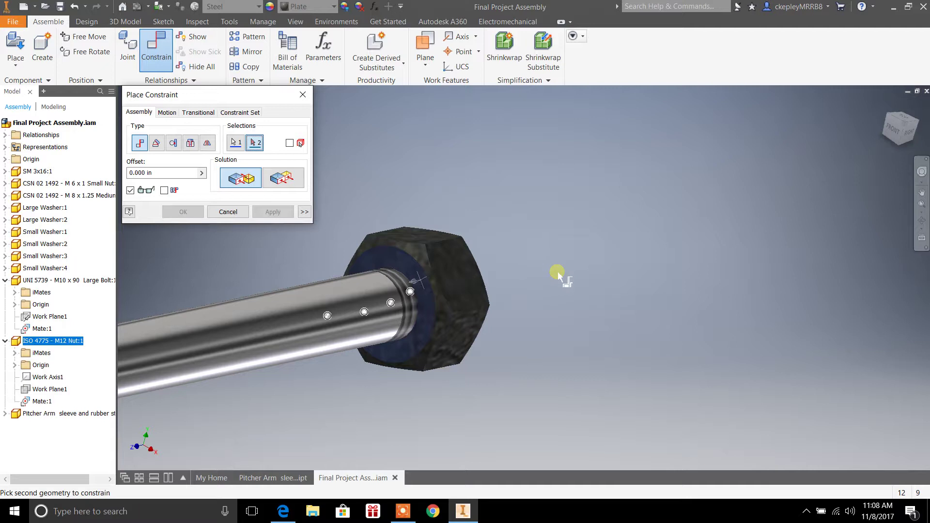
{"action": "middle_click_drag", "start_coordinate": [557, 271], "coordinate": [531, 277], "text": "shift"}
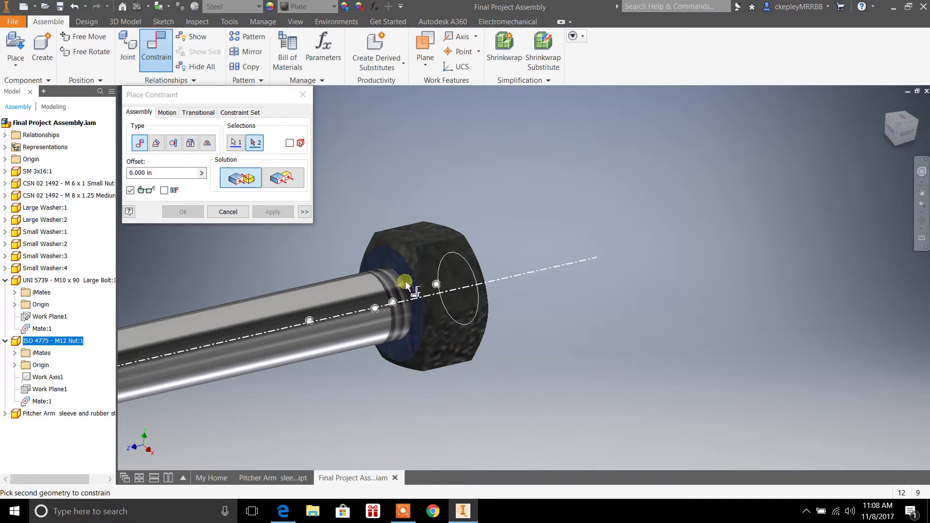
{"action": "scroll", "coordinate": [382, 369], "scroll_direction": "down", "scroll_amount": 3}
{"action": "scroll", "coordinate": [374, 370], "scroll_direction": "up", "scroll_amount": 1}
{"action": "scroll", "coordinate": [375, 368], "scroll_direction": "down", "scroll_amount": 3}
{"action": "scroll", "coordinate": [375, 368], "scroll_direction": "up", "scroll_amount": 3}
{"action": "scroll", "coordinate": [404, 250], "scroll_direction": "down", "scroll_amount": 2}
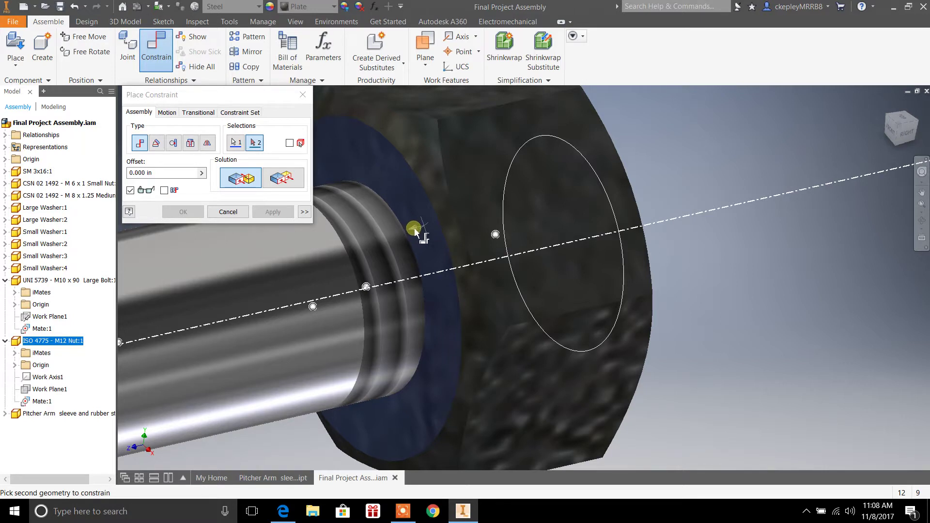
{"action": "scroll", "coordinate": [655, 359], "scroll_direction": "up", "scroll_amount": 3}
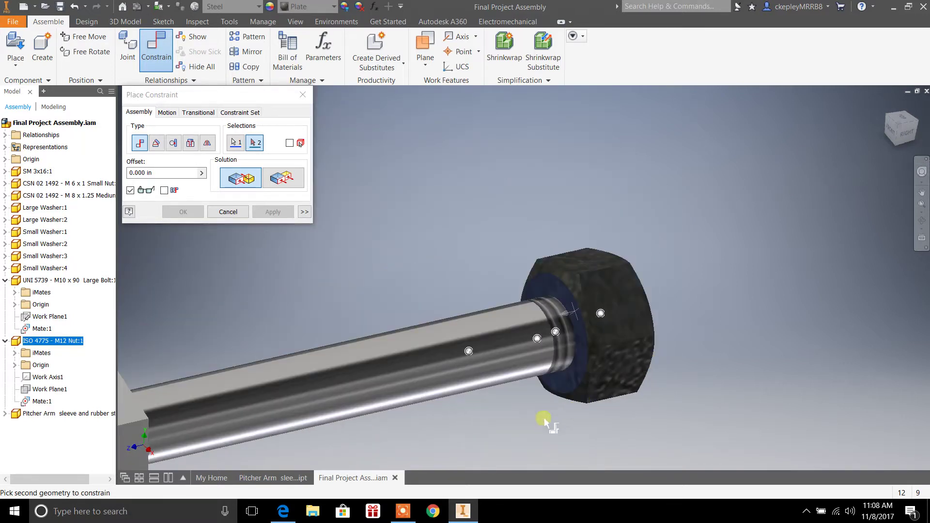
{"action": "middle_click_drag", "start_coordinate": [546, 422], "coordinate": [426, 420], "text": "shift"}
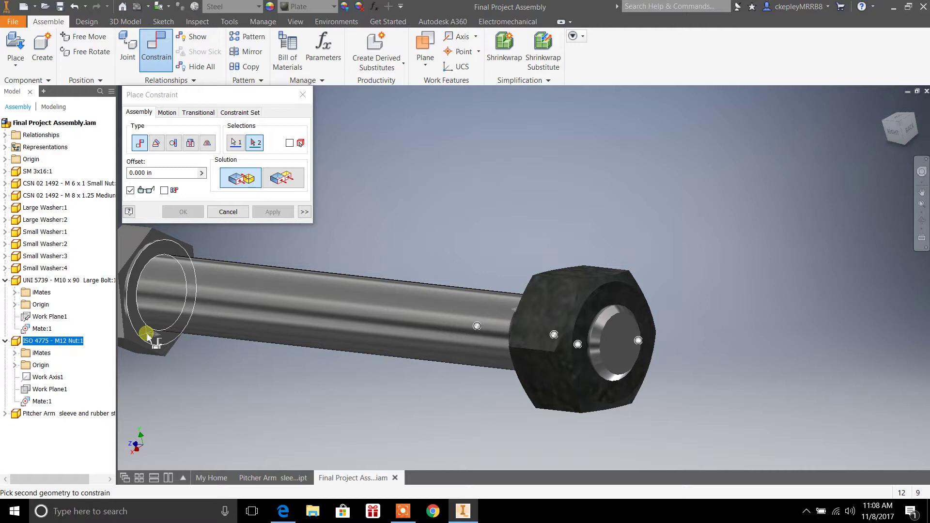
{"action": "mouse_move", "coordinate": [148, 336]}
{"action": "left_click", "coordinate": [150, 337]}
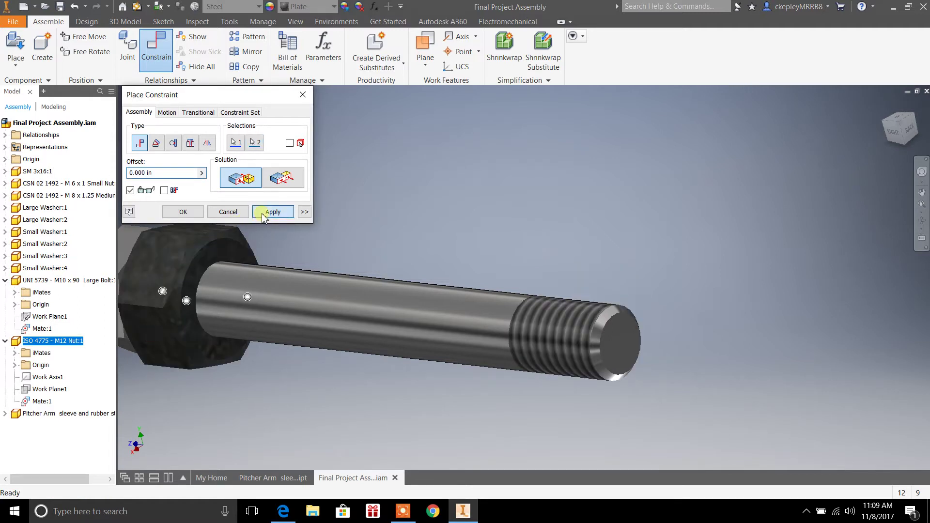
{"action": "left_click", "coordinate": [272, 211]}
{"action": "left_click", "coordinate": [302, 94]}
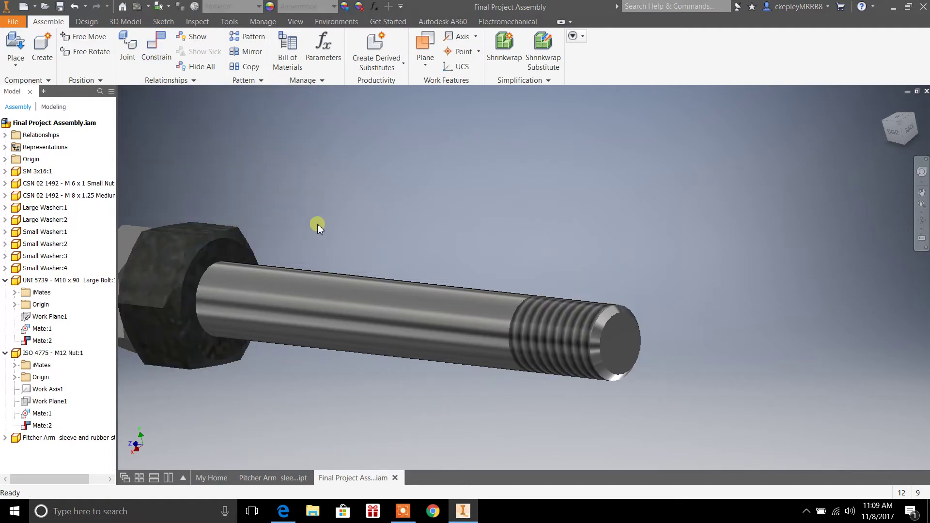
- Move the M12 nut together with the large bolt and inspect the contact between the nut and the bolt head
{"action": "scroll", "coordinate": [316, 245], "scroll_direction": "down", "scroll_amount": 3}
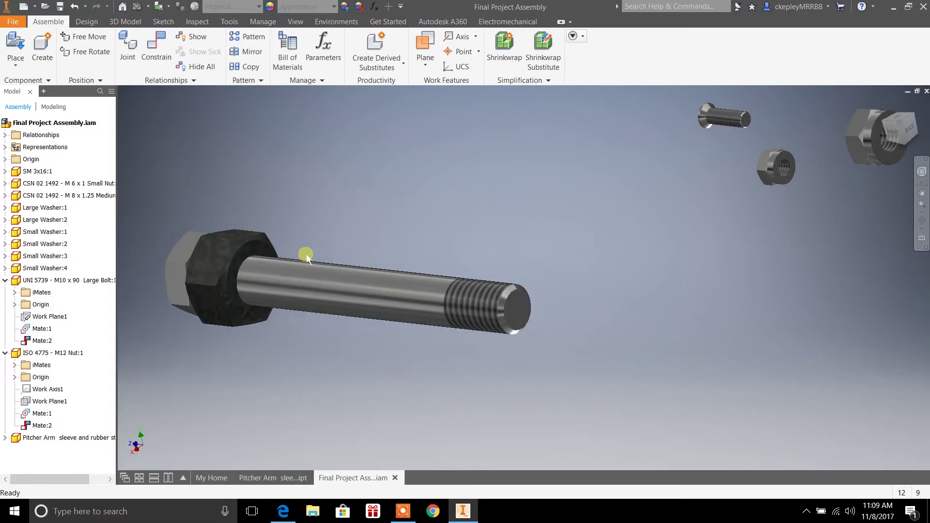
{"action": "left_click_drag", "start_coordinate": [216, 265], "coordinate": [272, 336]}
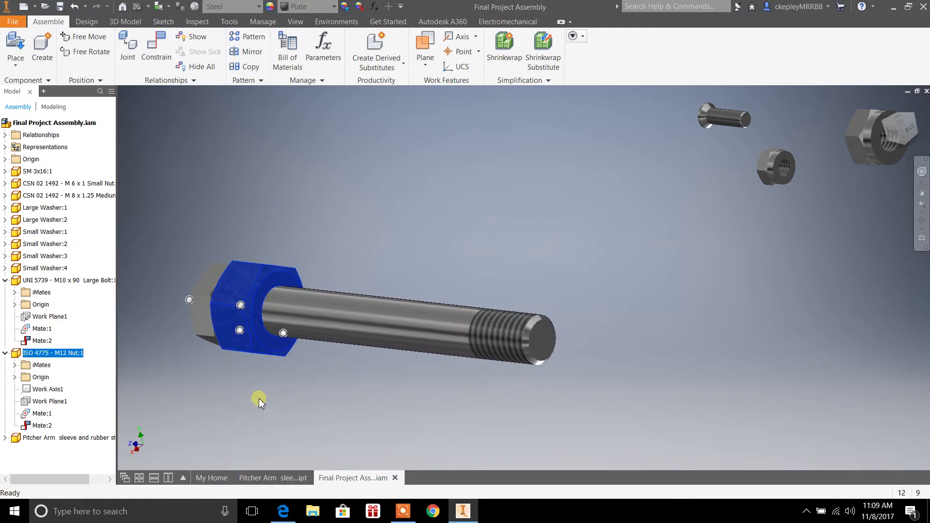
{"action": "middle_click_drag", "start_coordinate": [259, 398], "coordinate": [322, 401], "text": "shift"}
{"action": "left_click", "coordinate": [227, 310]}
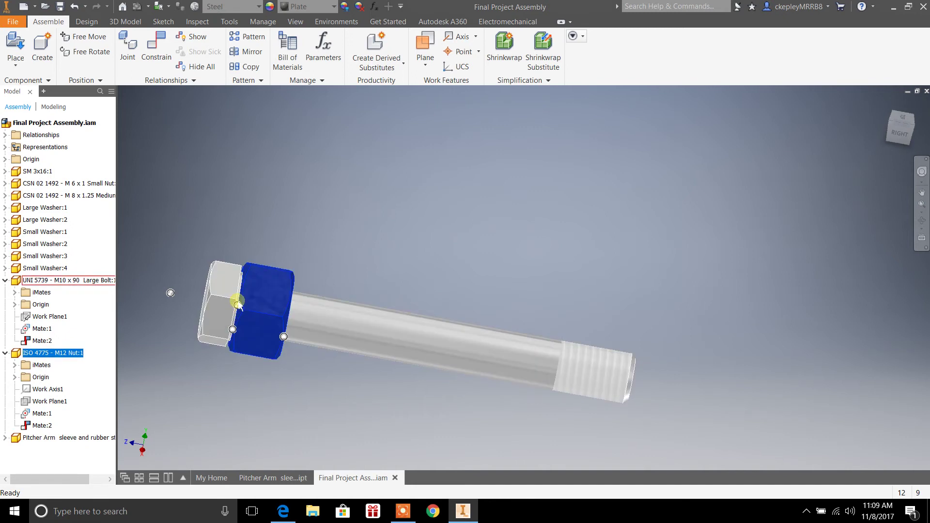
{"action": "left_click", "coordinate": [247, 310]}
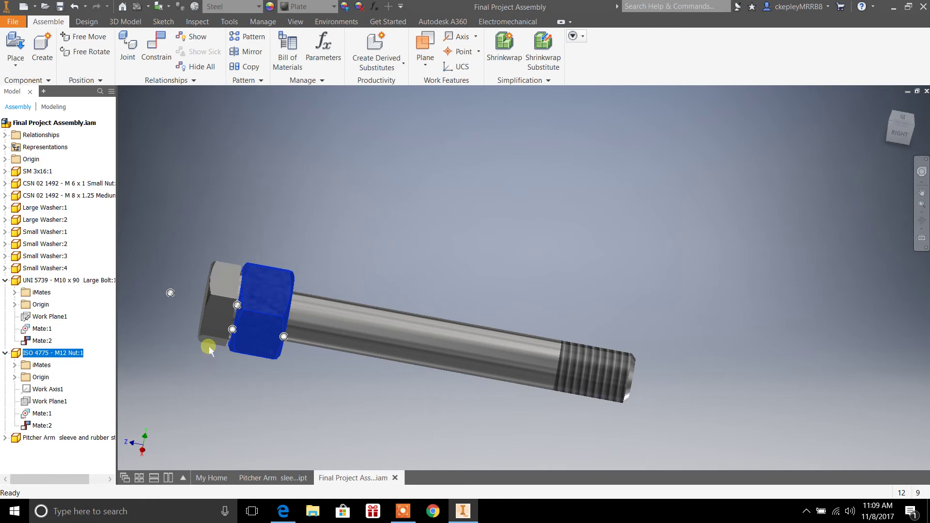
- Delete the face Mate between the M12 nut and bolt head, and slide the nut along the shank to just beyond the threaded end
{"action": "right_click", "coordinate": [42, 427]}
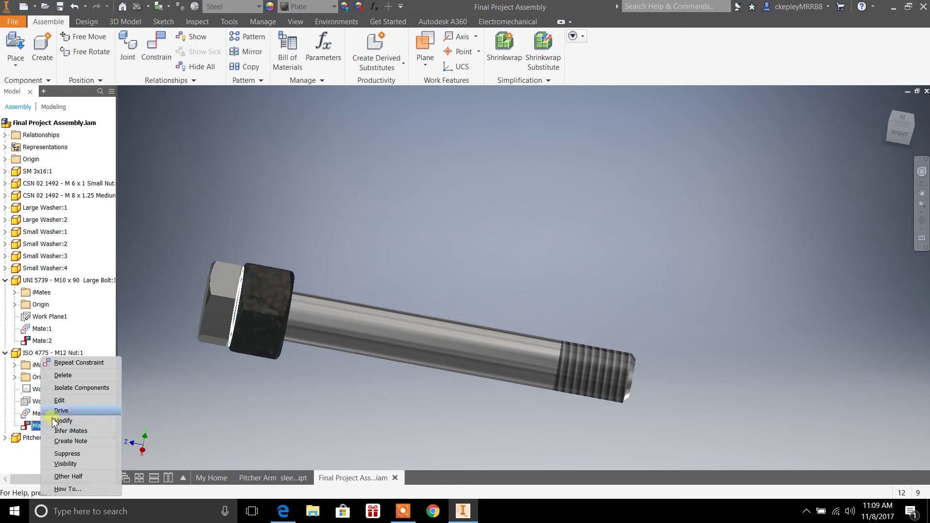
{"action": "left_click", "coordinate": [46, 379]}
{"action": "left_click_drag", "start_coordinate": [258, 315], "coordinate": [675, 415]}
{"action": "middle_click_drag", "start_coordinate": [545, 430], "coordinate": [603, 438], "text": "shift"}
{"action": "left_click_drag", "start_coordinate": [569, 310], "coordinate": [413, 306]}
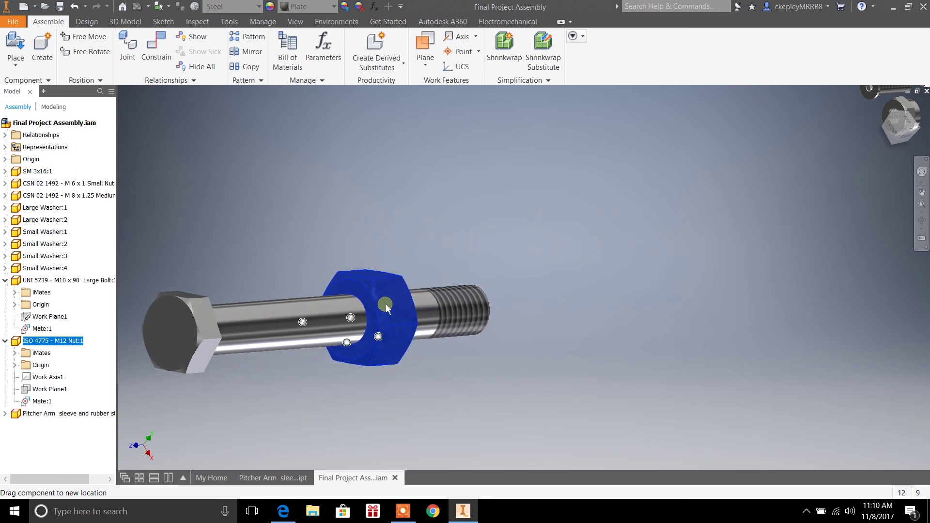
{"action": "left_click_drag", "start_coordinate": [385, 308], "coordinate": [625, 324]}
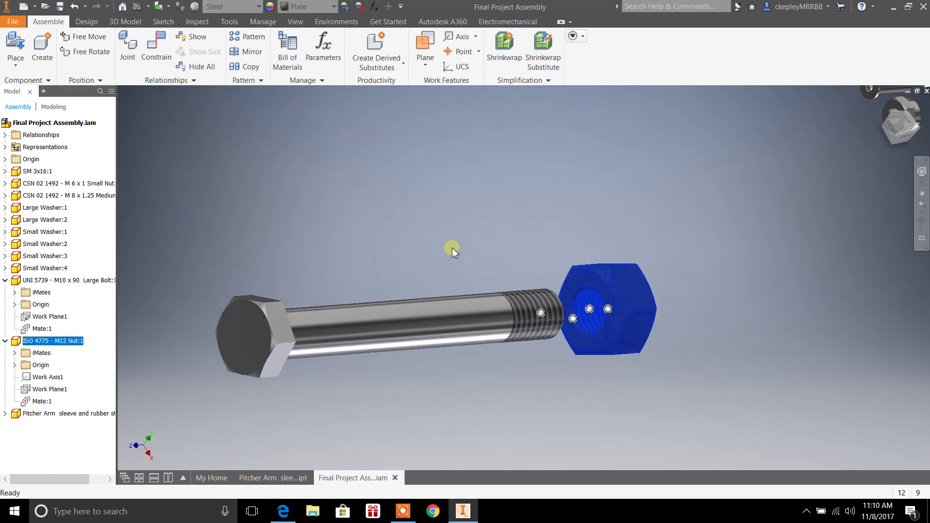
- Delete the remaining axis Mate constraint between the large bolt and the M12 nut
{"action": "scroll", "coordinate": [451, 246], "scroll_direction": "up", "scroll_amount": 5}
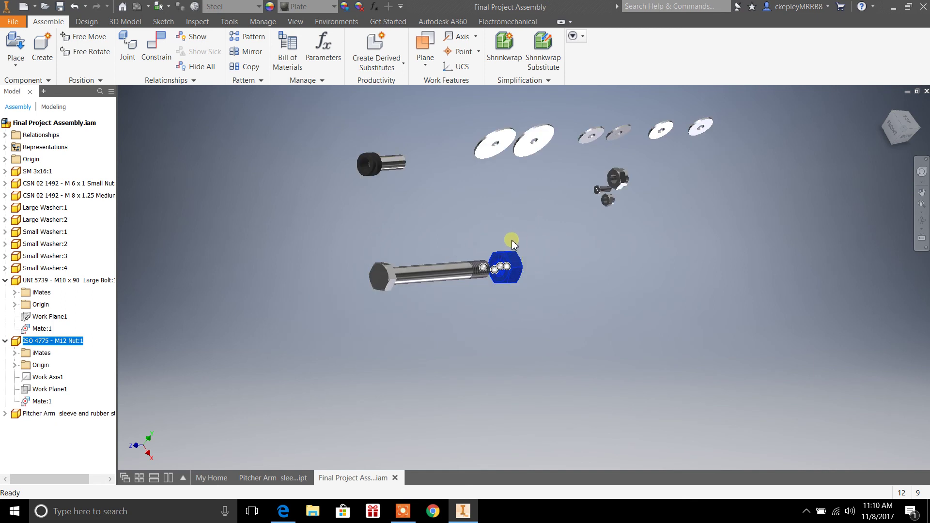
{"action": "right_click", "coordinate": [46, 328]}
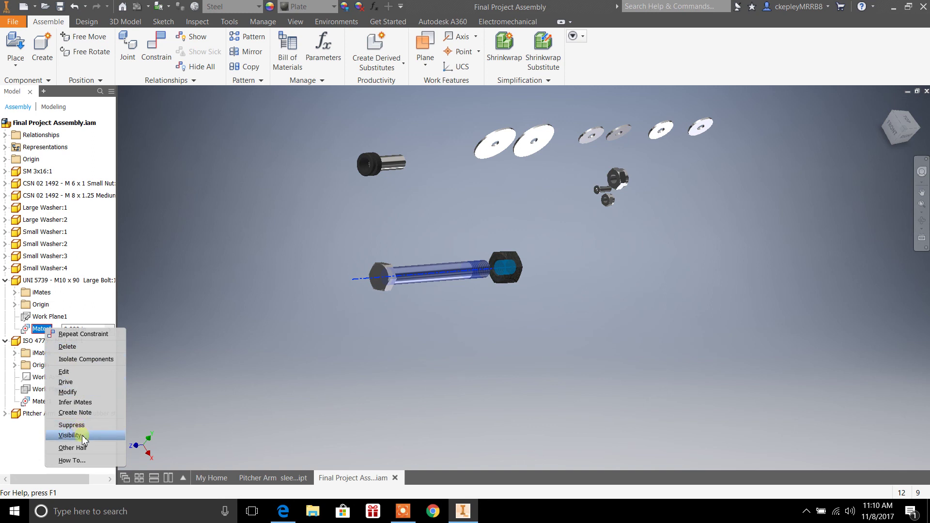
{"action": "left_click", "coordinate": [77, 346]}
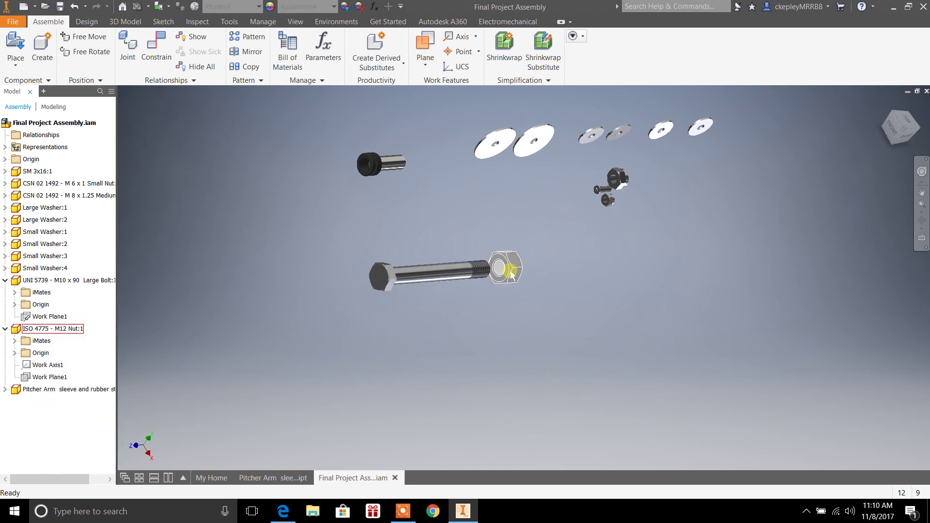